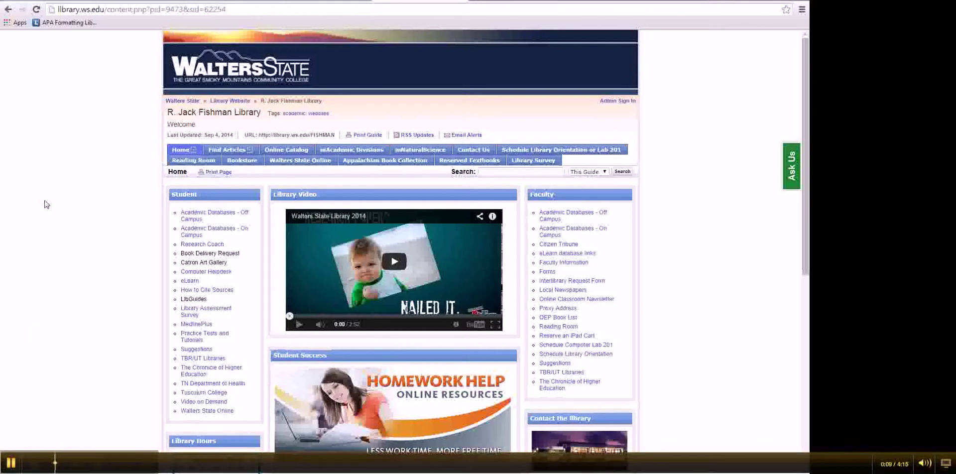
Step: Go to the A-Z Resource List and scroll down to the Points of View entry
click(205, 235)
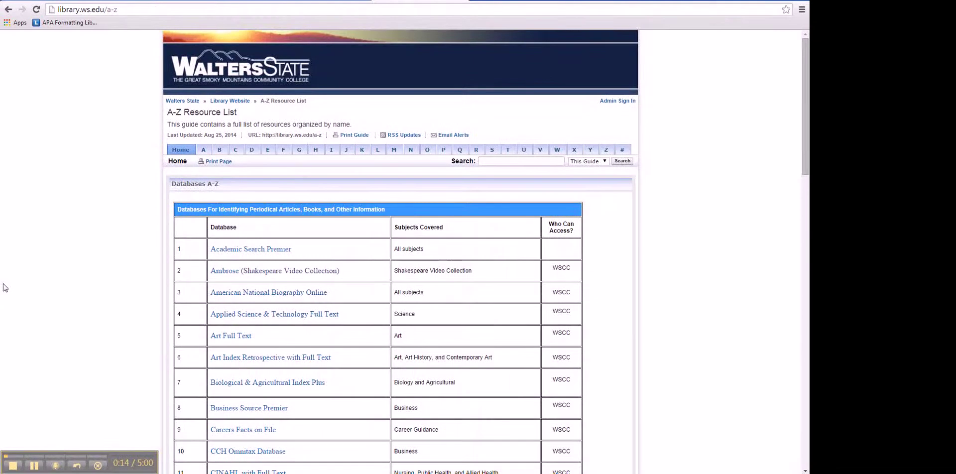
scroll(52, 269, down, 7)
scroll(51, 266, down, 8)
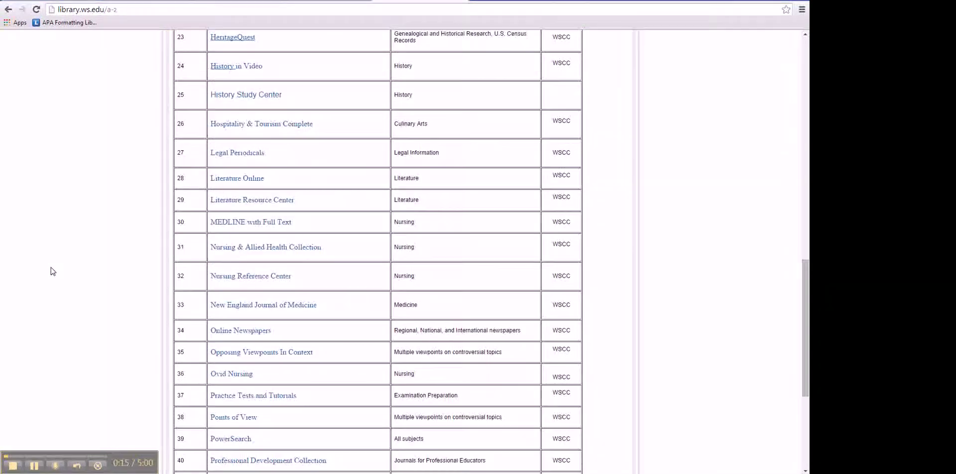
Step: Enter Points of View and open Nuclear Power from the expanded Energy & Conservation topics
click(225, 423)
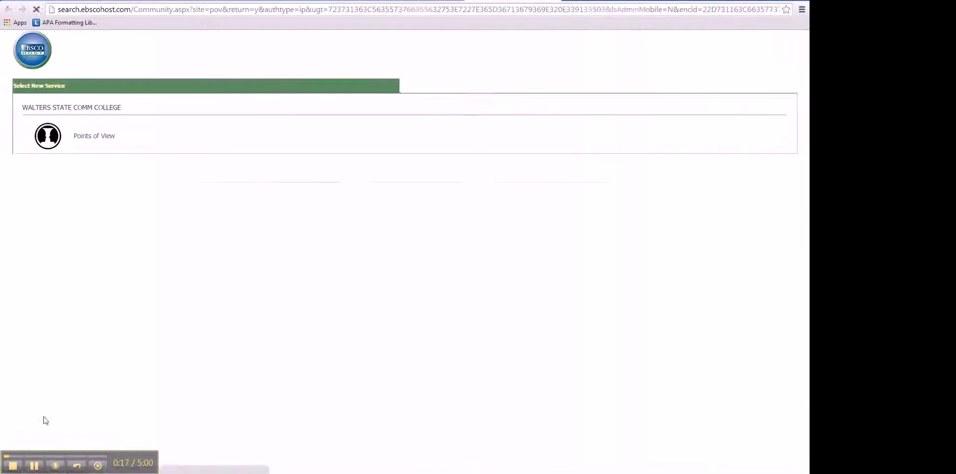
click(82, 136)
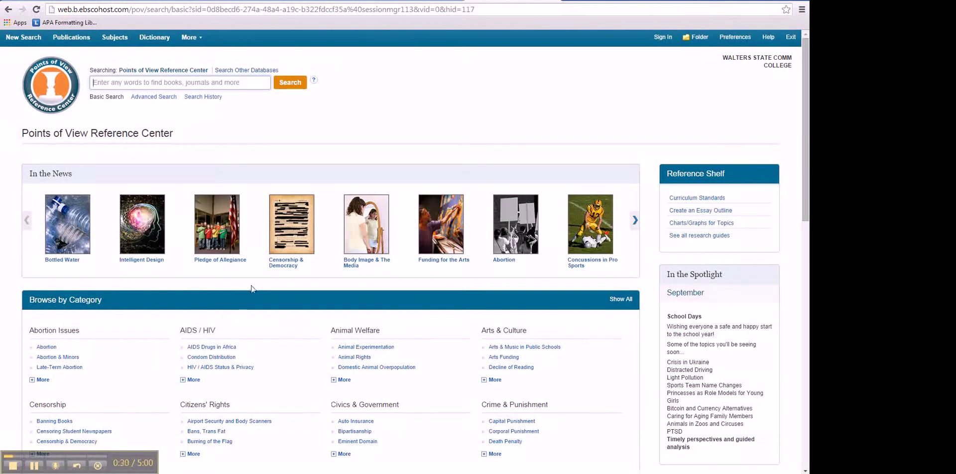
scroll(256, 290, down, 1)
scroll(256, 289, down, 6)
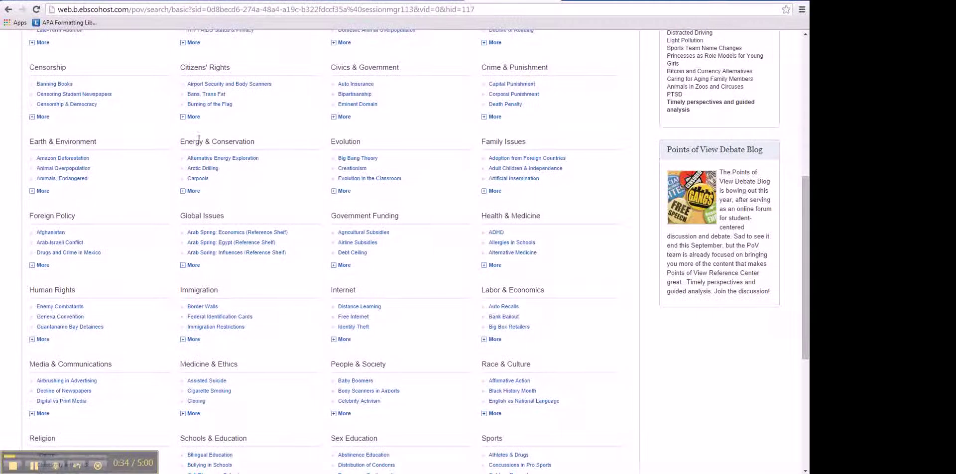
click(190, 191)
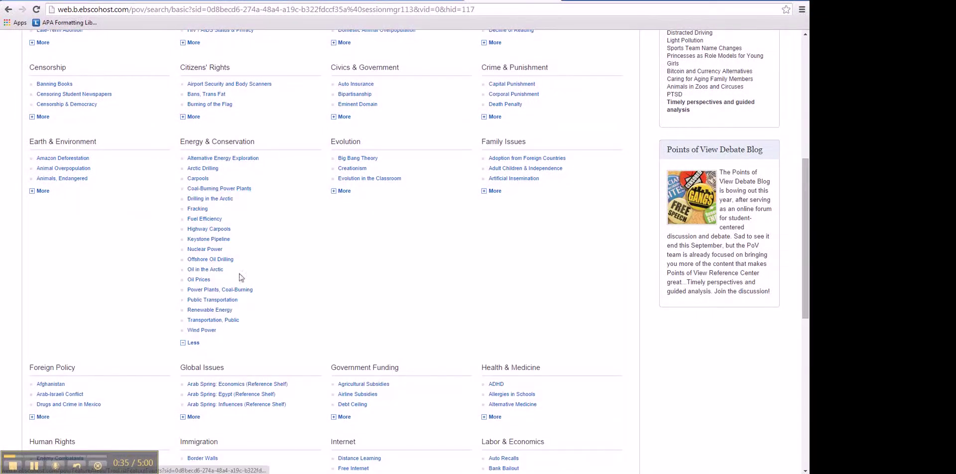
click(216, 252)
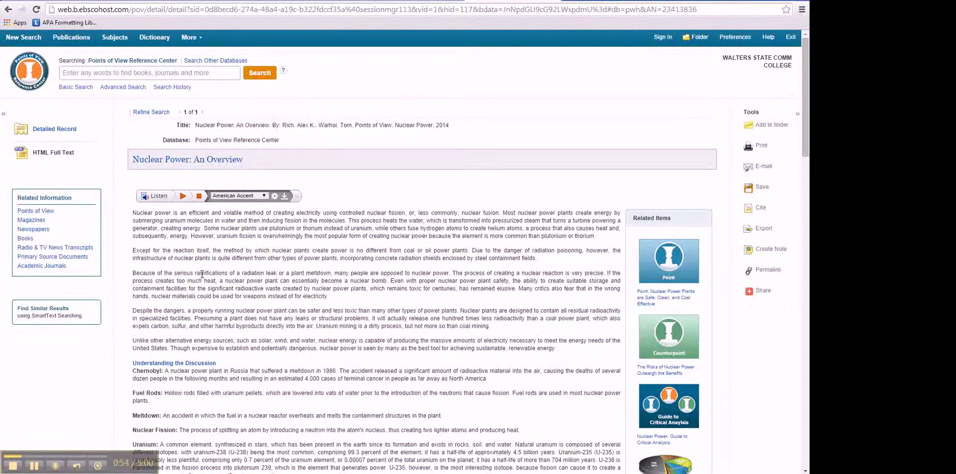
Step: Skim the 'Nuclear Power: An Overview' article, then choose Save from the Tools panel
scroll(203, 273, down, 13)
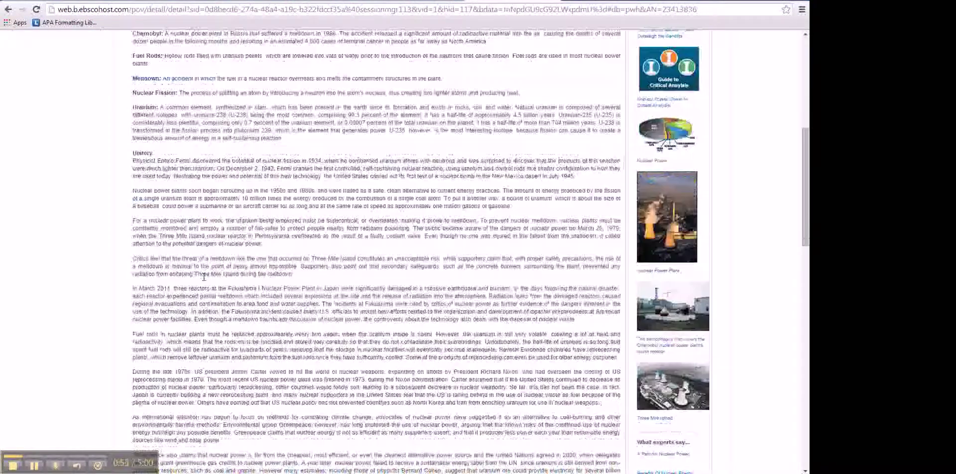
scroll(207, 279, down, 4)
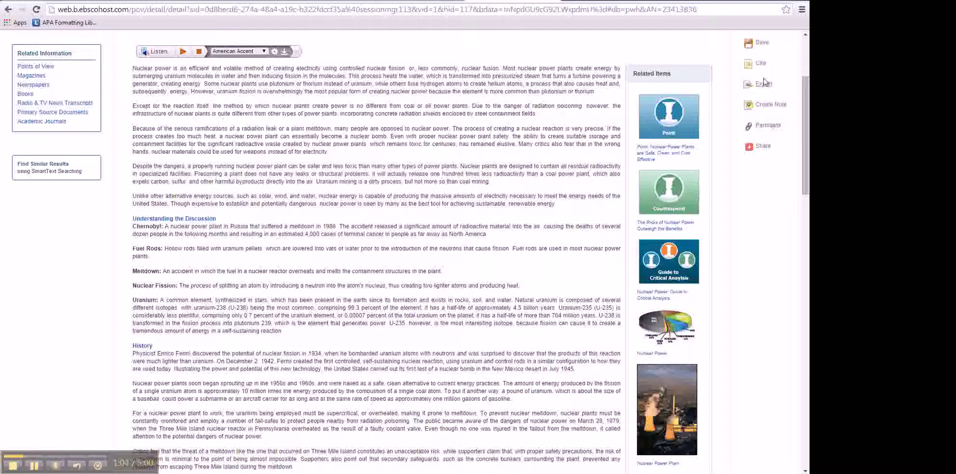
scroll(764, 75, up, 3)
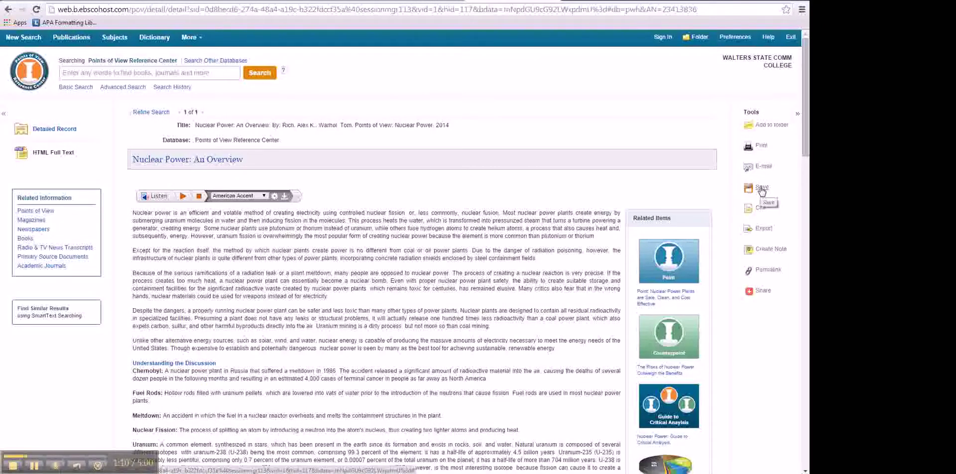
click(761, 191)
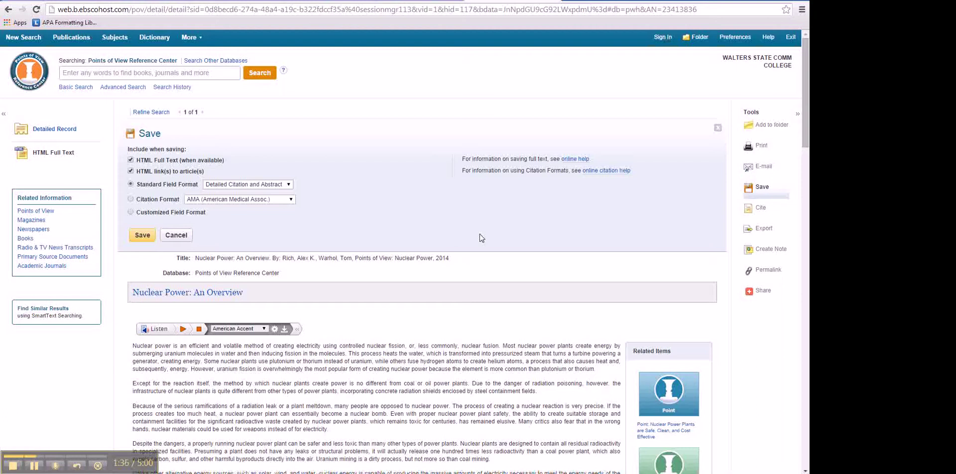
Step: Include a citation in MLA (Modern Language Assoc.) format with the saved article
click(291, 199)
click(275, 243)
Step: Generate the MLA delivery page and choose Save as from the page's context menu
click(143, 235)
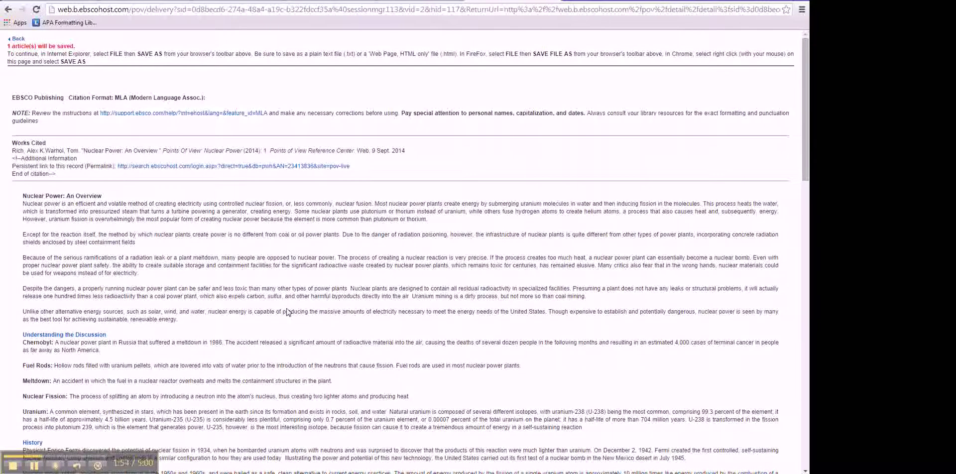
right_click(232, 277)
click(254, 320)
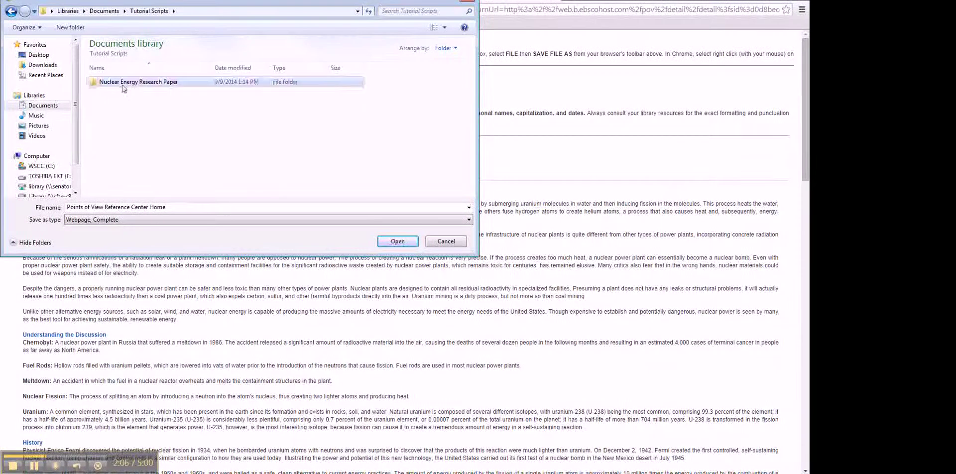
Step: Save the page into the Nuclear Energy Research Paper folder, replacing the existing copy
click(397, 241)
click(395, 242)
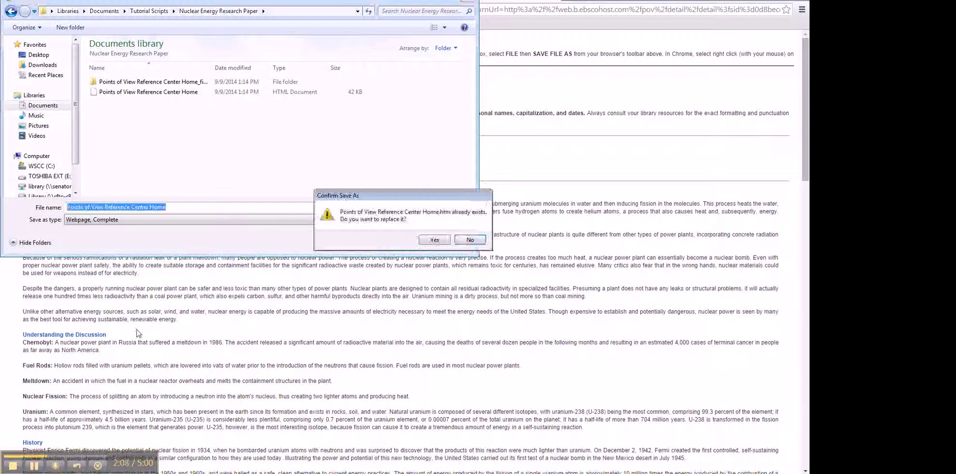
click(434, 239)
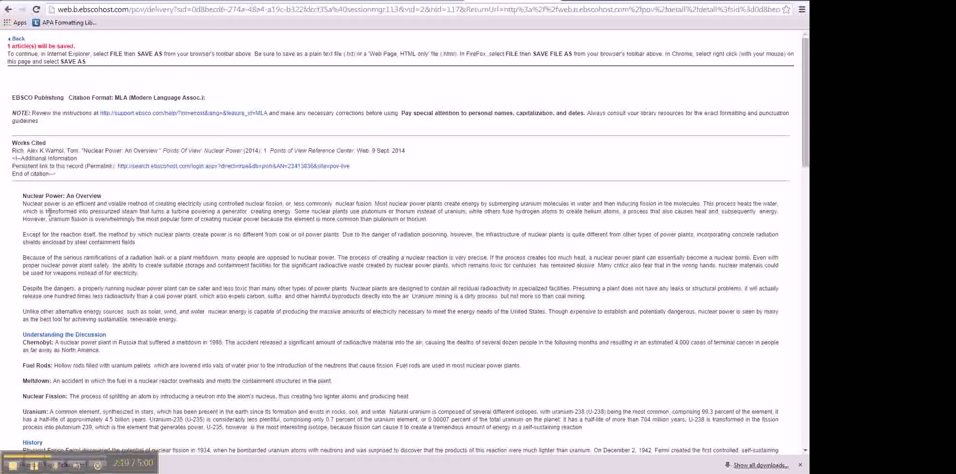
Step: Return to the Points of View home page and search for 'nuclear energy'
click(8, 9)
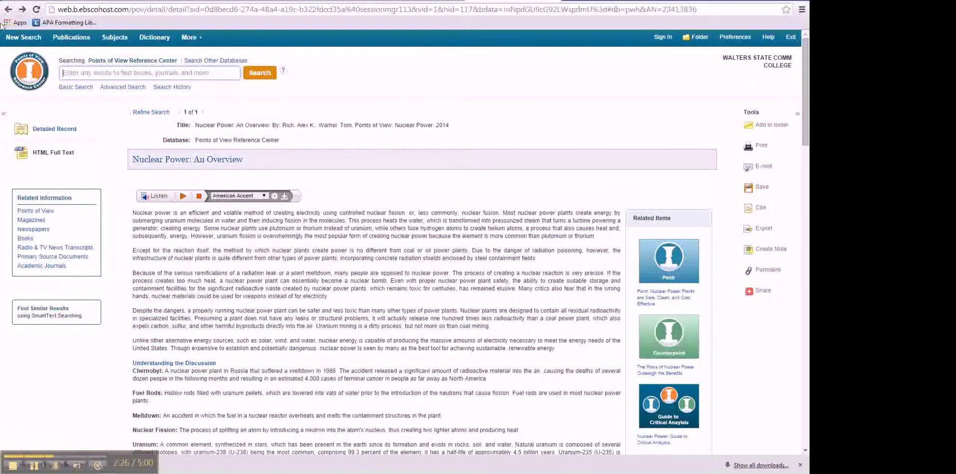
click(29, 65)
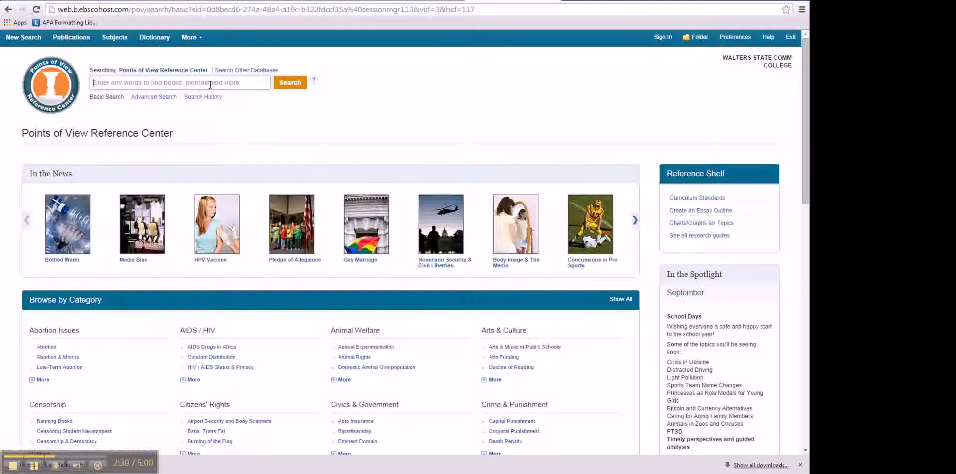
click(208, 84)
text(n)
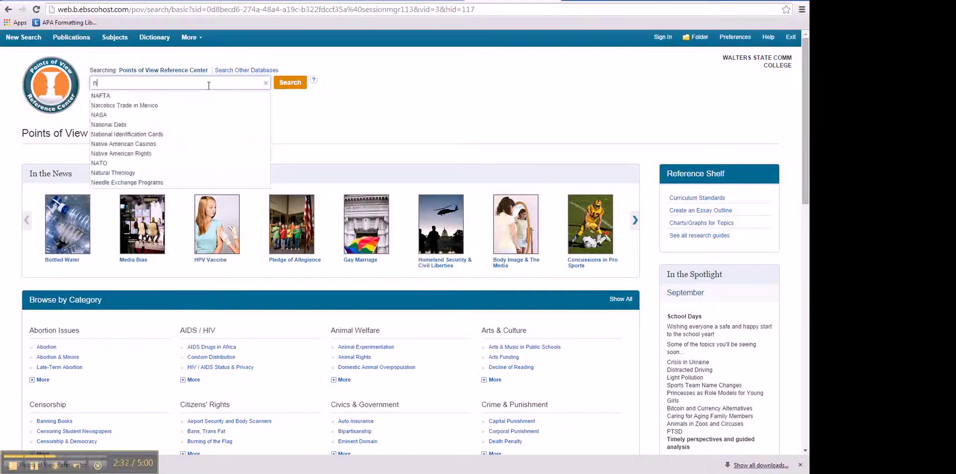
text(uclear )
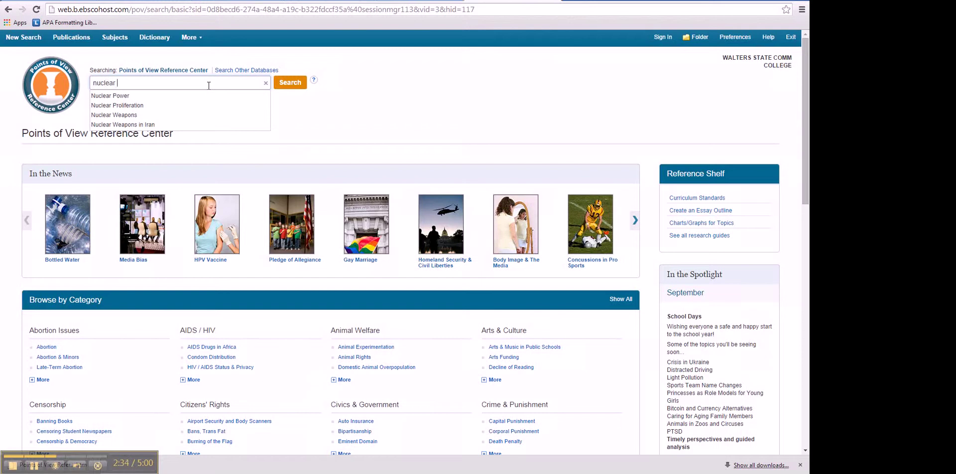
text(energy)
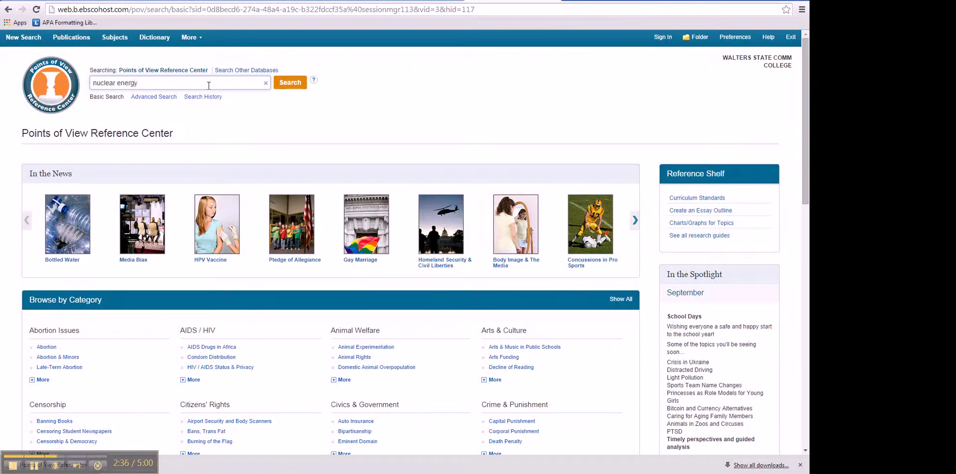
key(Return)
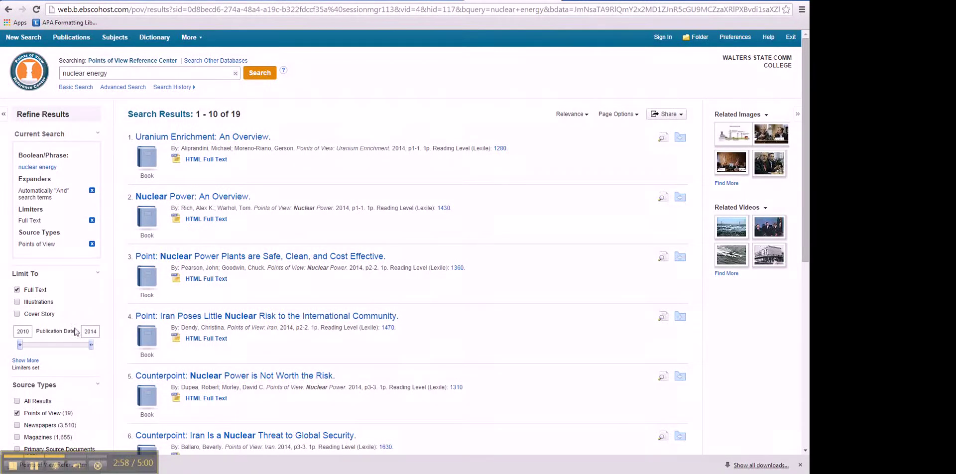
Step: Expand the full Source Types list for the 19 nuclear energy results
scroll(82, 339, down, 2)
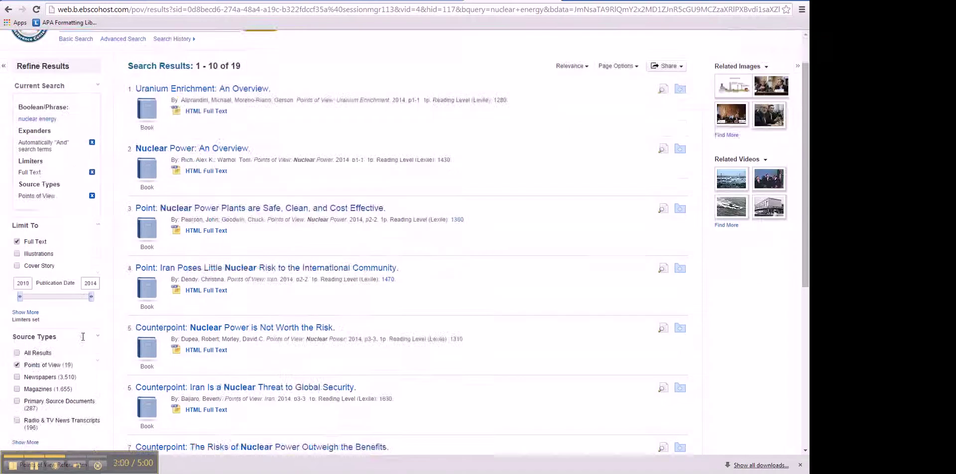
scroll(82, 339, down, 1)
click(24, 343)
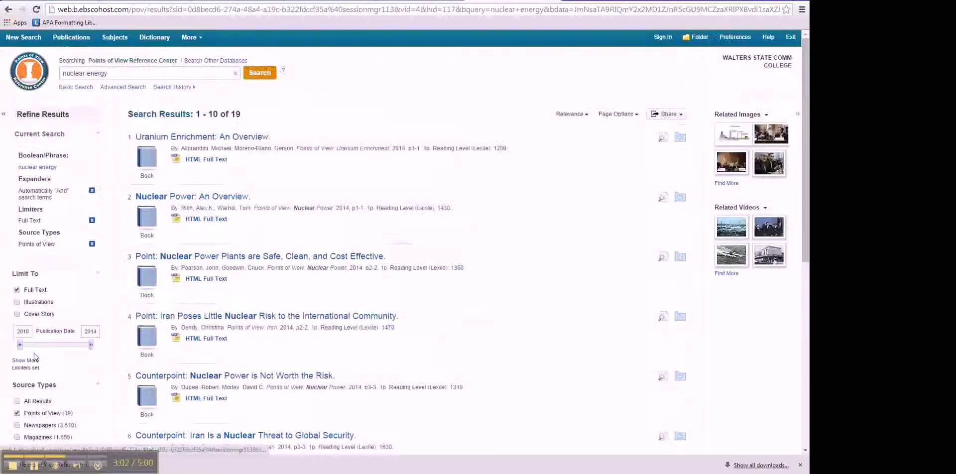
Step: Tick Academic Journals and untick Points of View in the Source Types filter
click(273, 272)
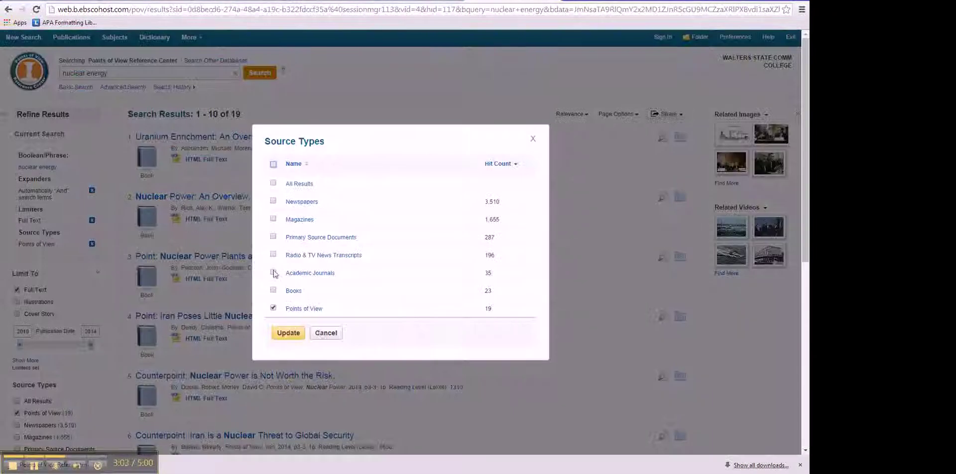
click(272, 307)
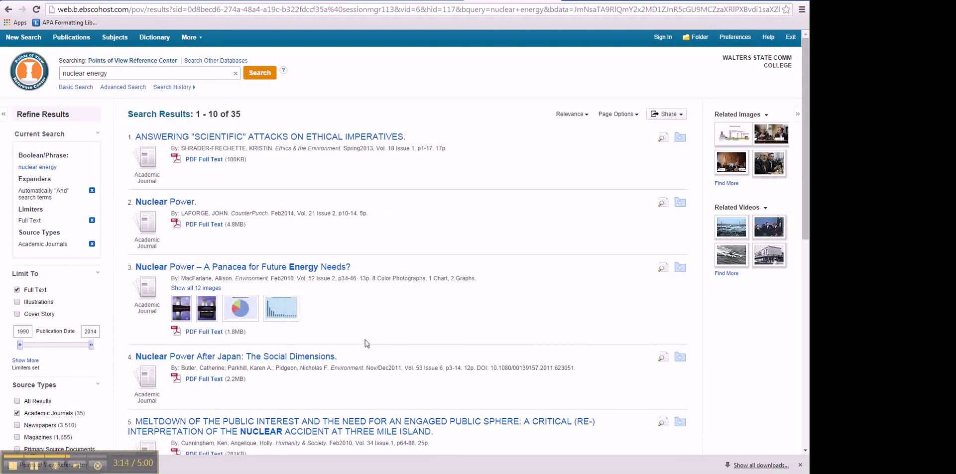
Step: Open the PDF full text of 'Answering "Scientific" Attacks on Ethical Imperatives'
click(222, 138)
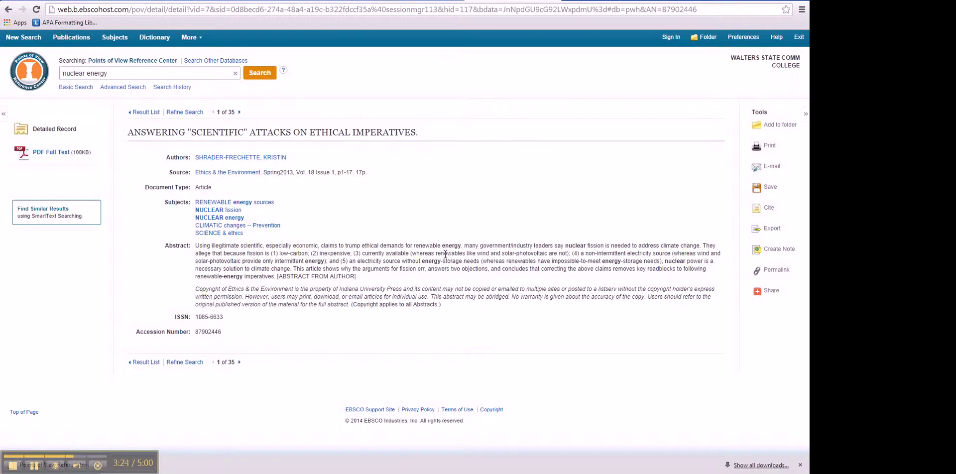
click(51, 152)
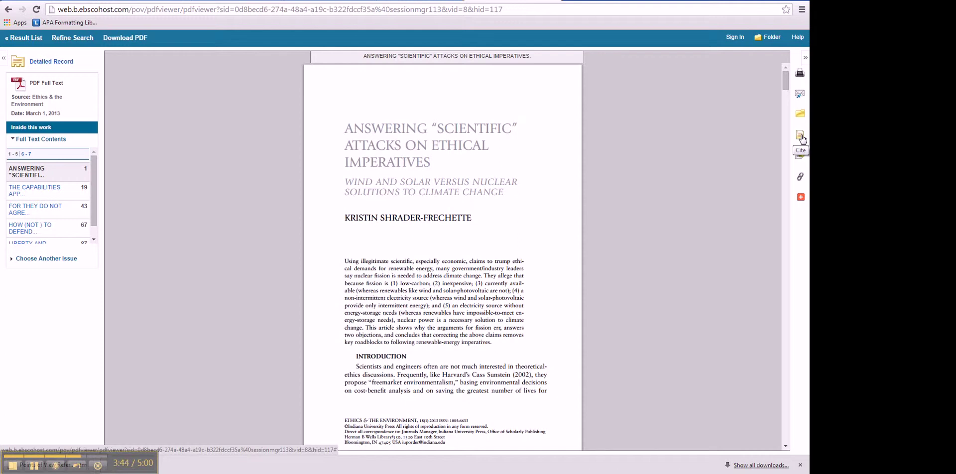
Step: Show the journal article's citation formats and select its full MLA Works Cited entry
click(801, 137)
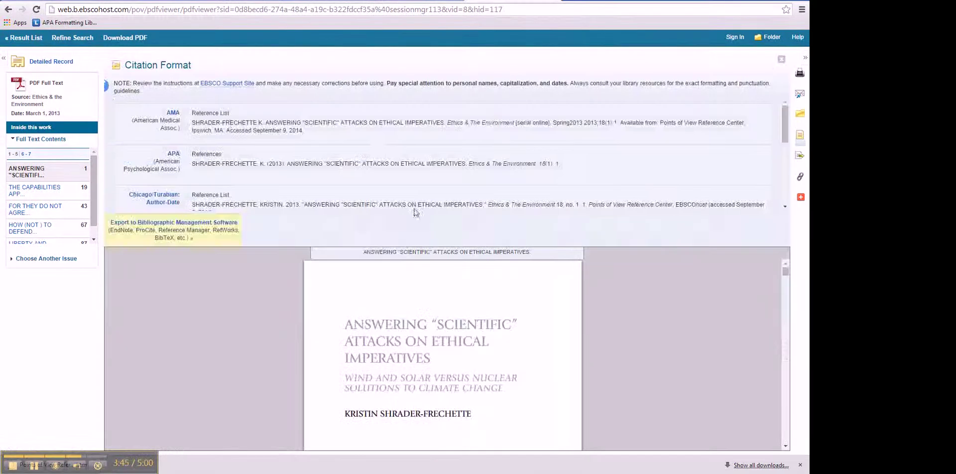
scroll(383, 156, down, 4)
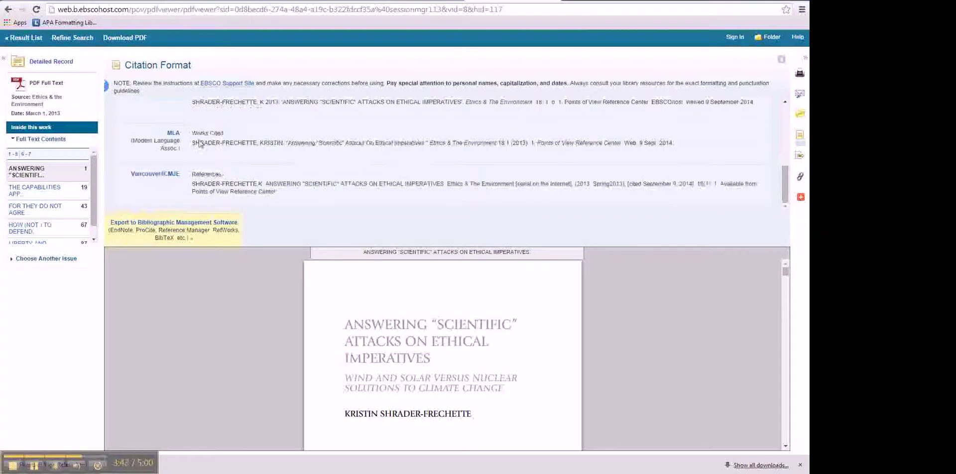
drag(673, 142, 194, 145)
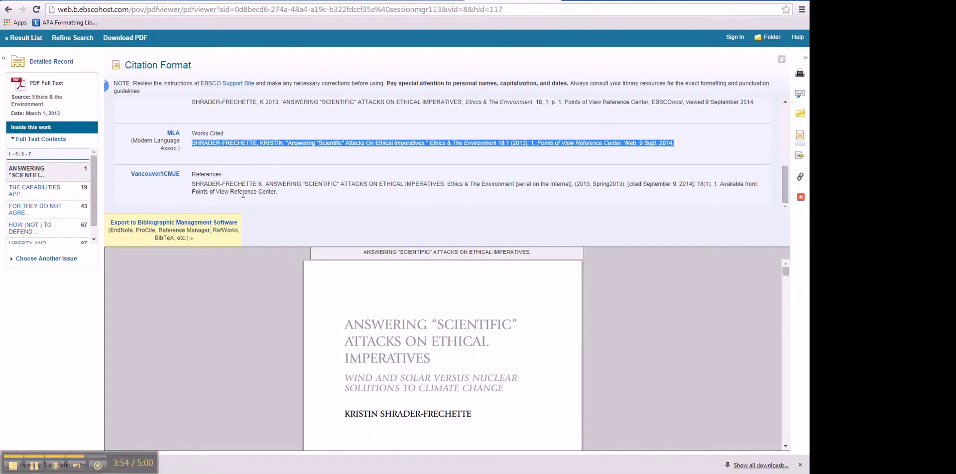